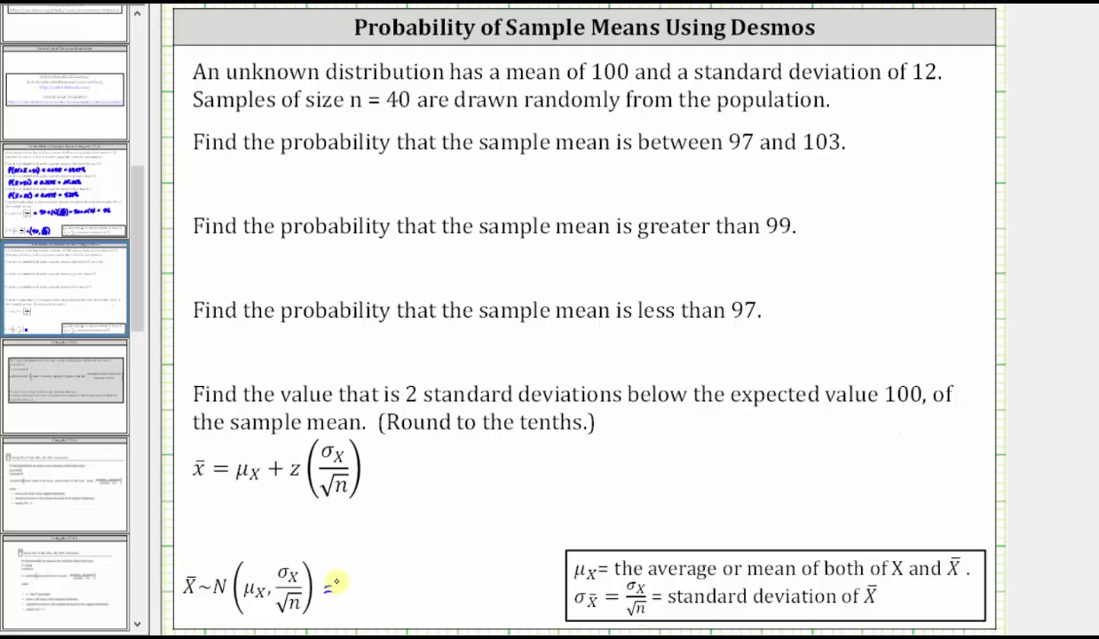
- Write the parameters (100, 12/√40) after the X̄~N formula
mouse_move(351, 572)
mouse_down()
mouse_move(348, 612)
mouse_move(376, 586)
mouse_up()
drag(389, 583, 395, 608)
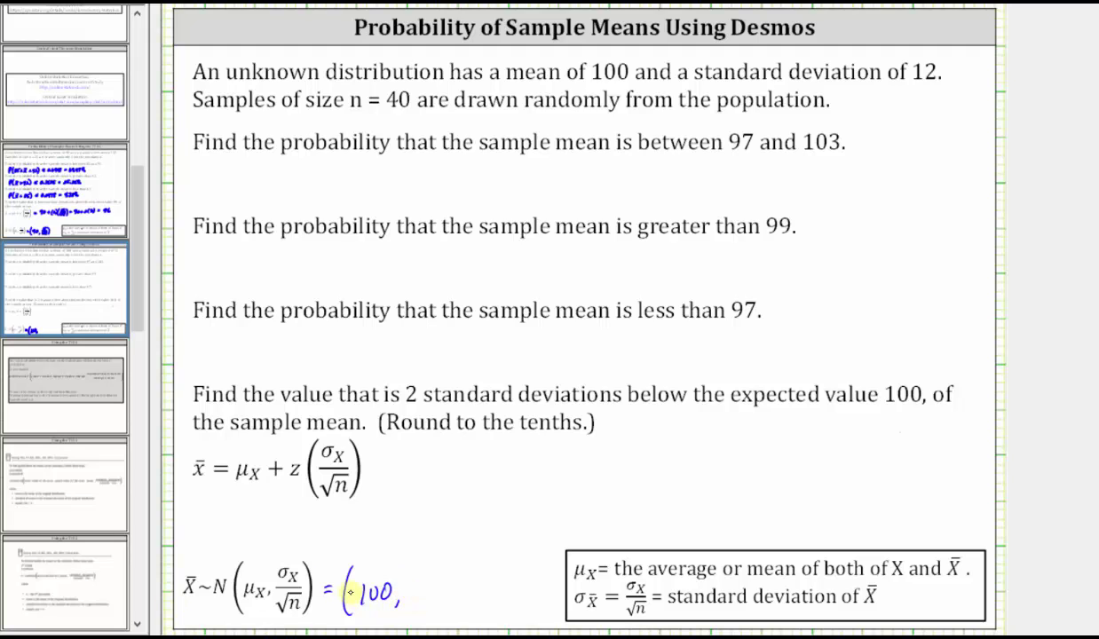
mouse_move(428, 571)
mouse_down()
mouse_move(427, 584)
mouse_move(448, 587)
mouse_move(437, 601)
mouse_move(440, 589)
mouse_move(455, 610)
mouse_up()
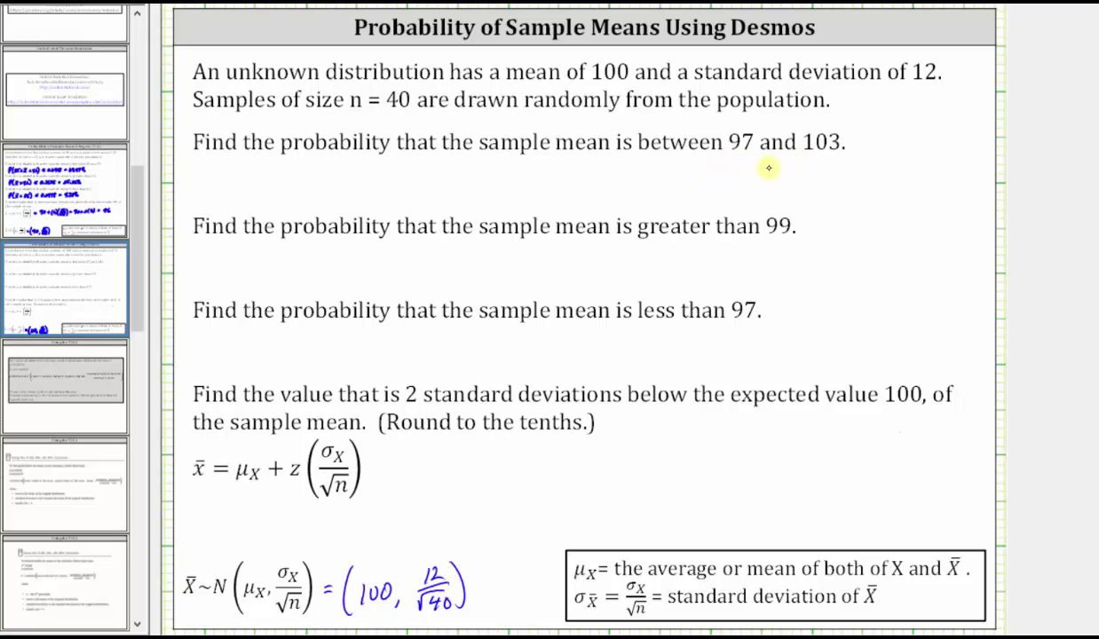
- Write P(97<x̄<103), P(x̄>99) and P(x̄<97) under their three questions
drag(219, 195, 222, 183)
drag(245, 168, 244, 196)
drag(317, 182, 307, 191)
mouse_move(305, 174)
mouse_down()
mouse_move(319, 173)
mouse_move(269, 188)
mouse_up()
drag(375, 169, 373, 169)
mouse_move(381, 168)
mouse_down()
mouse_move(382, 186)
mouse_move(398, 193)
mouse_up()
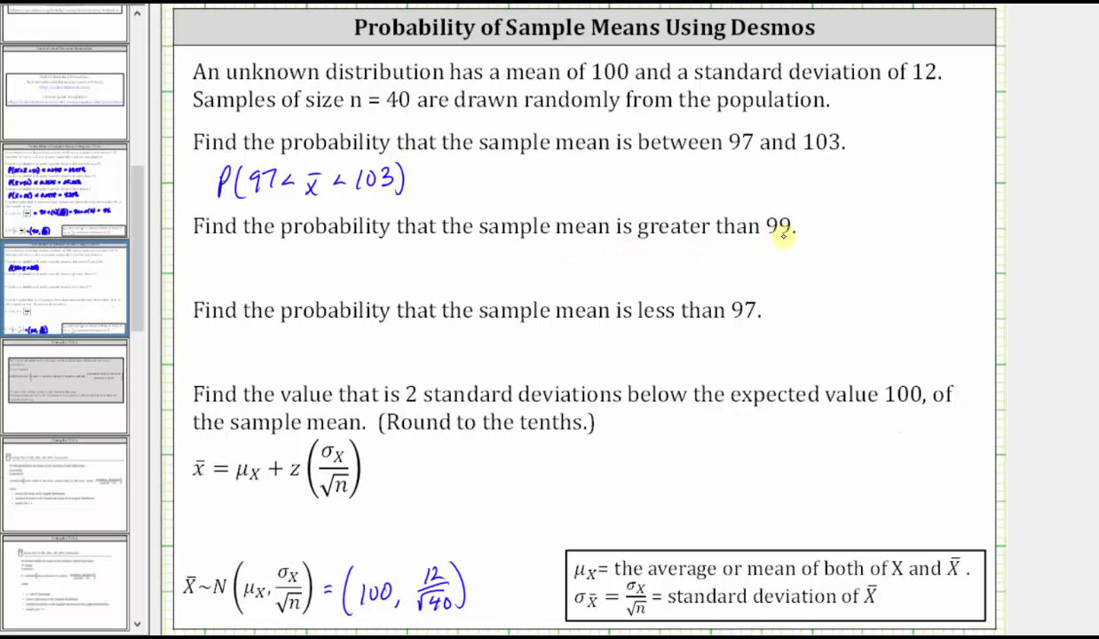
mouse_move(225, 259)
mouse_down()
mouse_move(344, 246)
mouse_move(353, 273)
mouse_up()
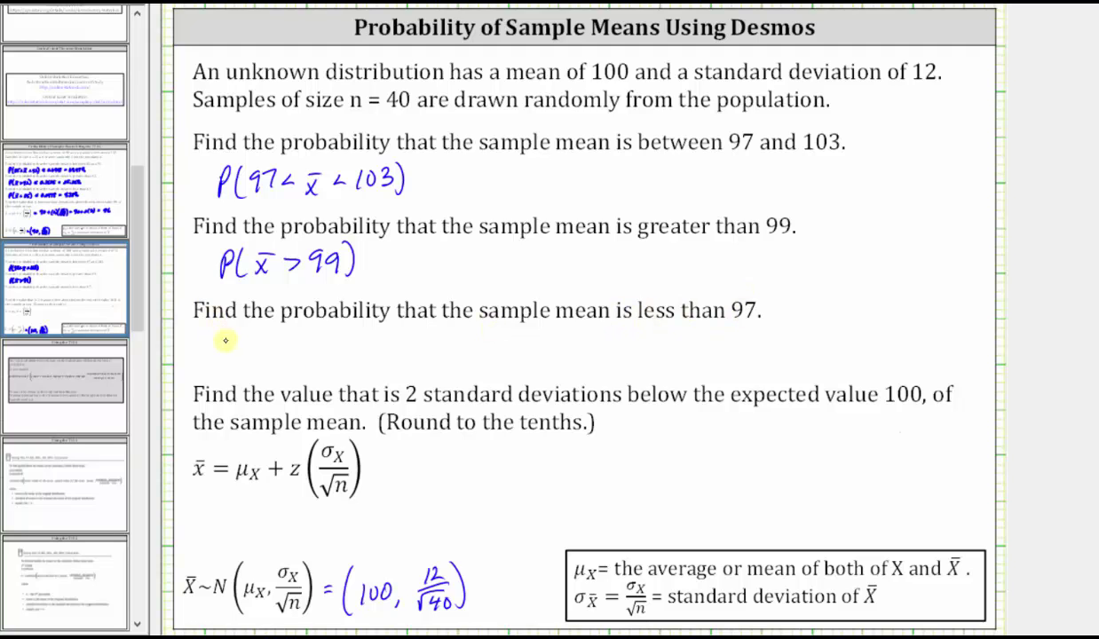
mouse_move(217, 342)
mouse_down()
mouse_move(271, 346)
mouse_move(324, 362)
mouse_move(336, 339)
mouse_move(353, 360)
mouse_up()
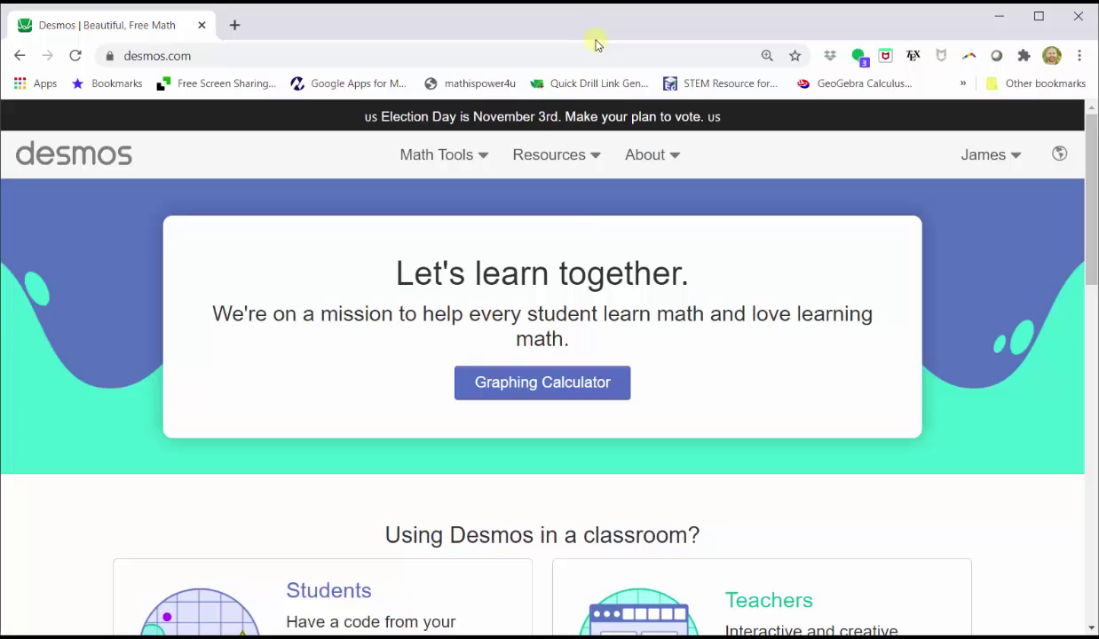
- Start a new Desmos graph with a normaldist expression and 100 as its mean
click(545, 380)
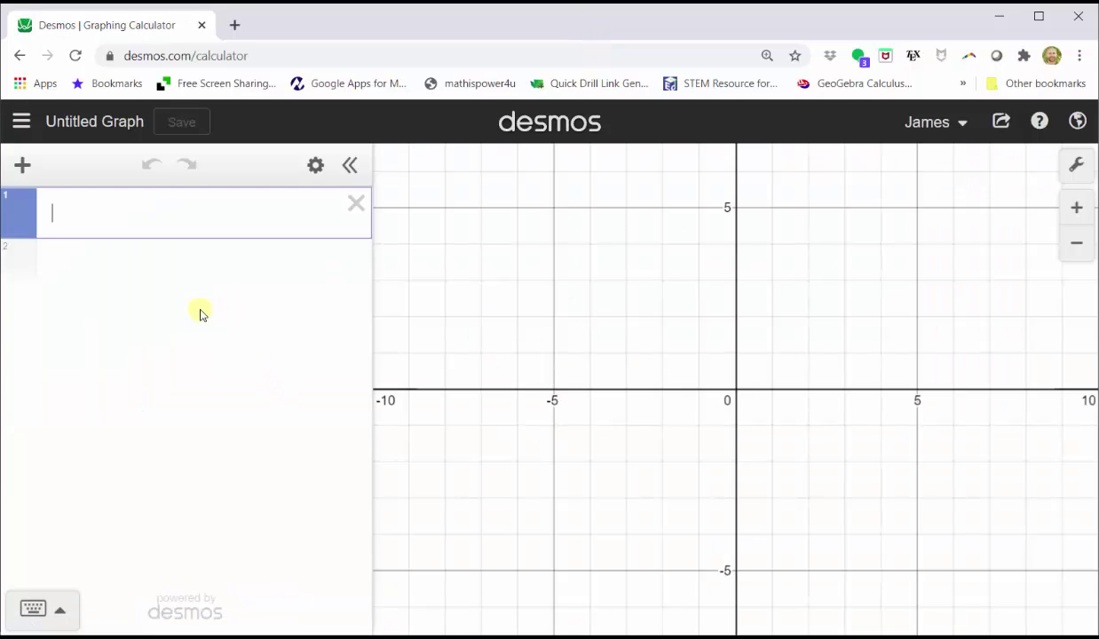
click(29, 611)
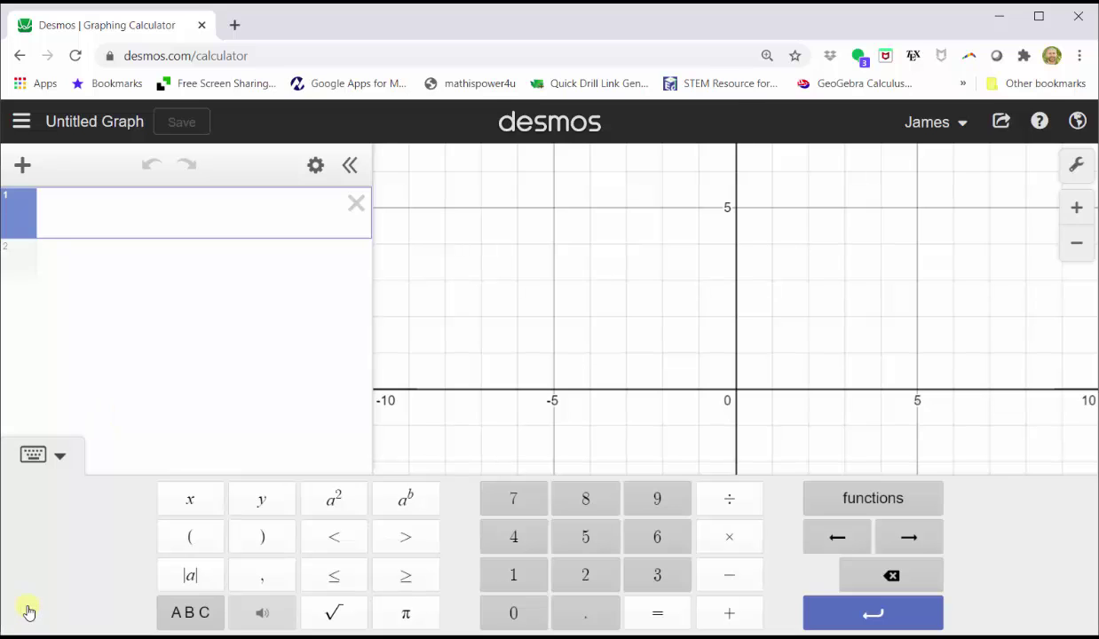
click(879, 502)
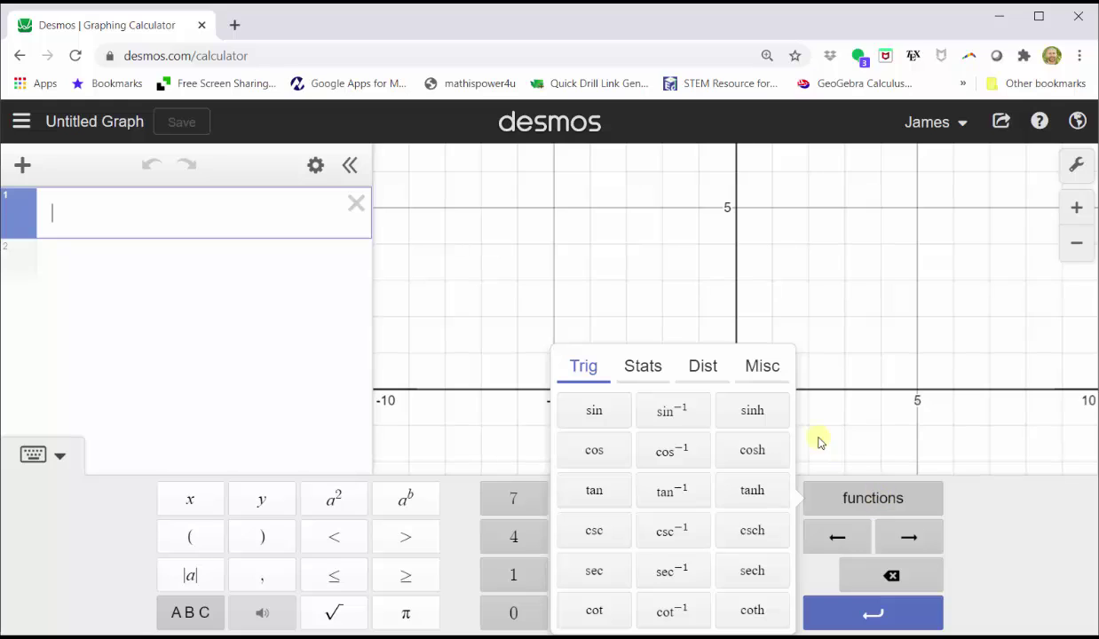
click(701, 370)
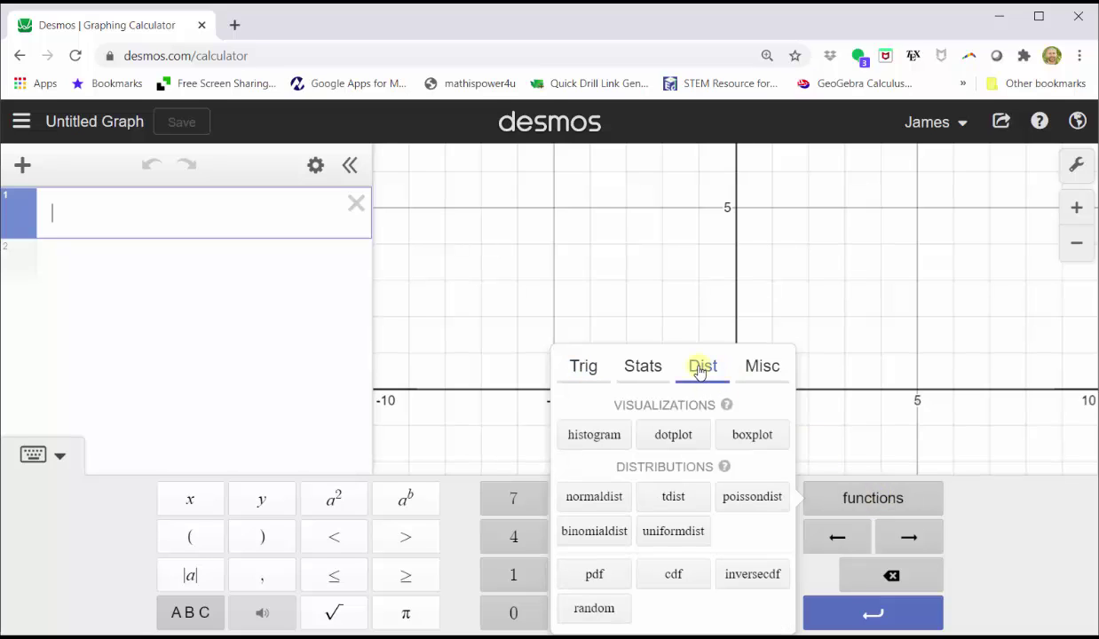
click(589, 499)
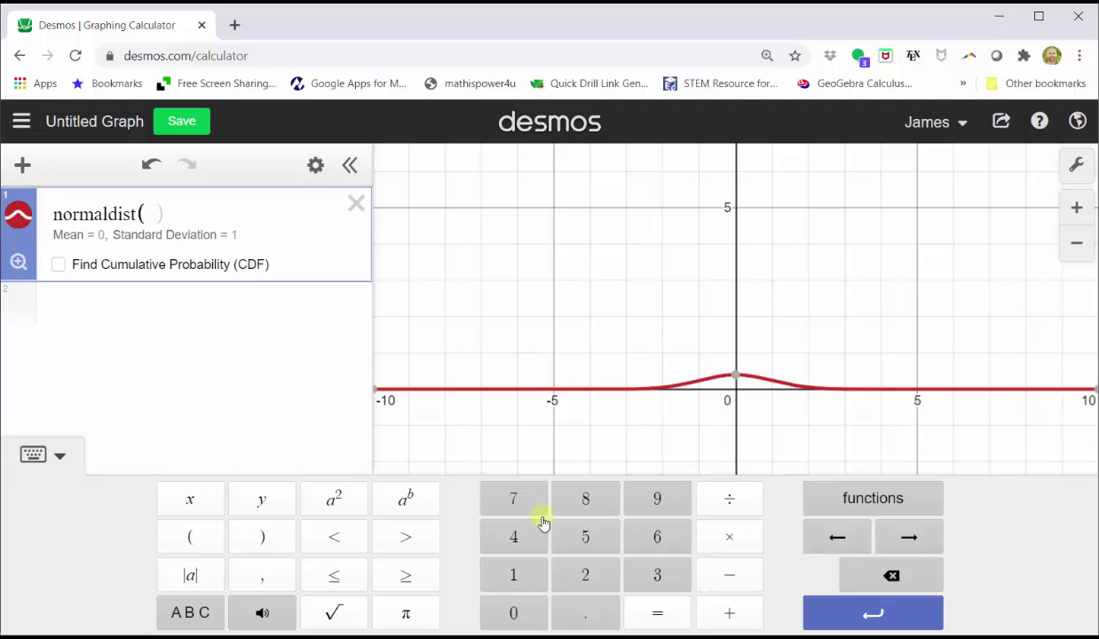
click(514, 573)
click(515, 612)
click(516, 613)
- Enter 12/√40 as the standard deviation, completing normaldist(100, 12/√40)
click(262, 575)
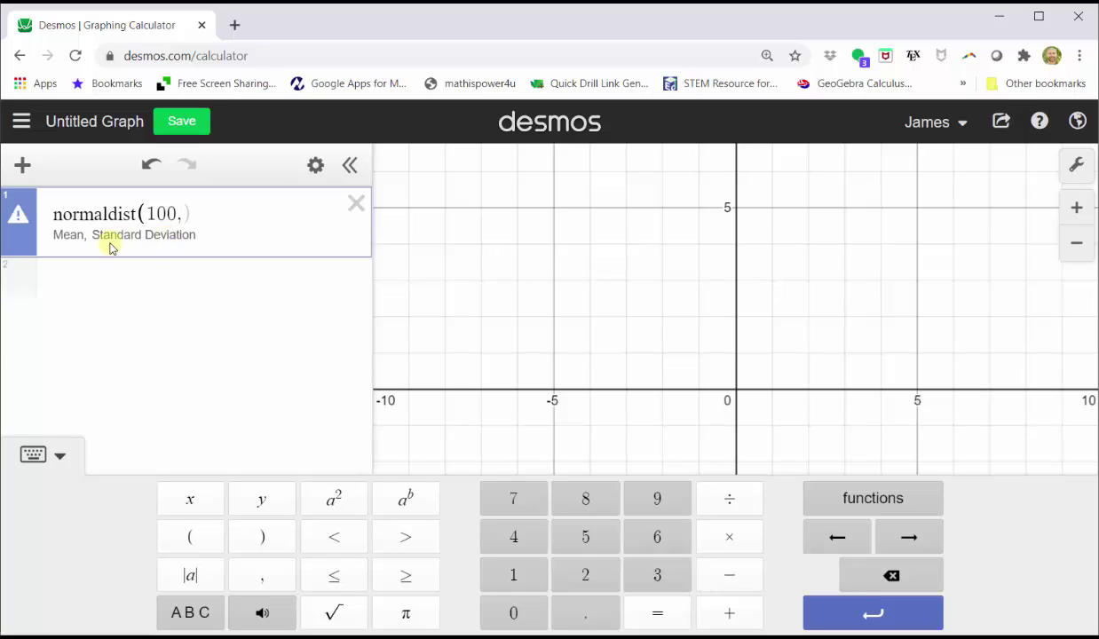
click(517, 573)
click(585, 575)
click(732, 498)
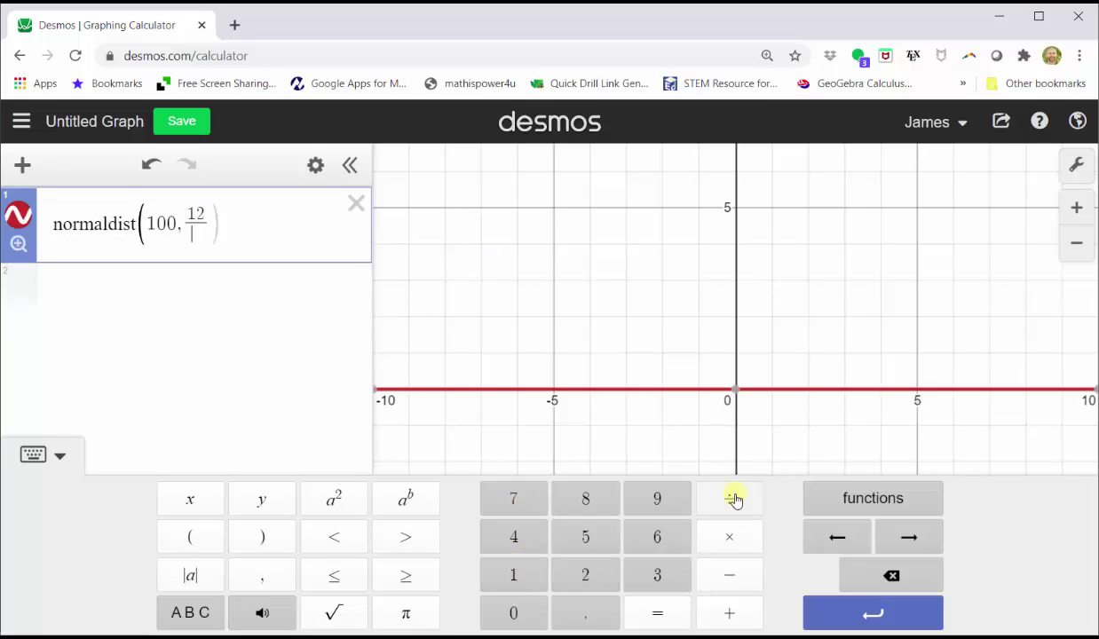
text(sqrt)
click(514, 539)
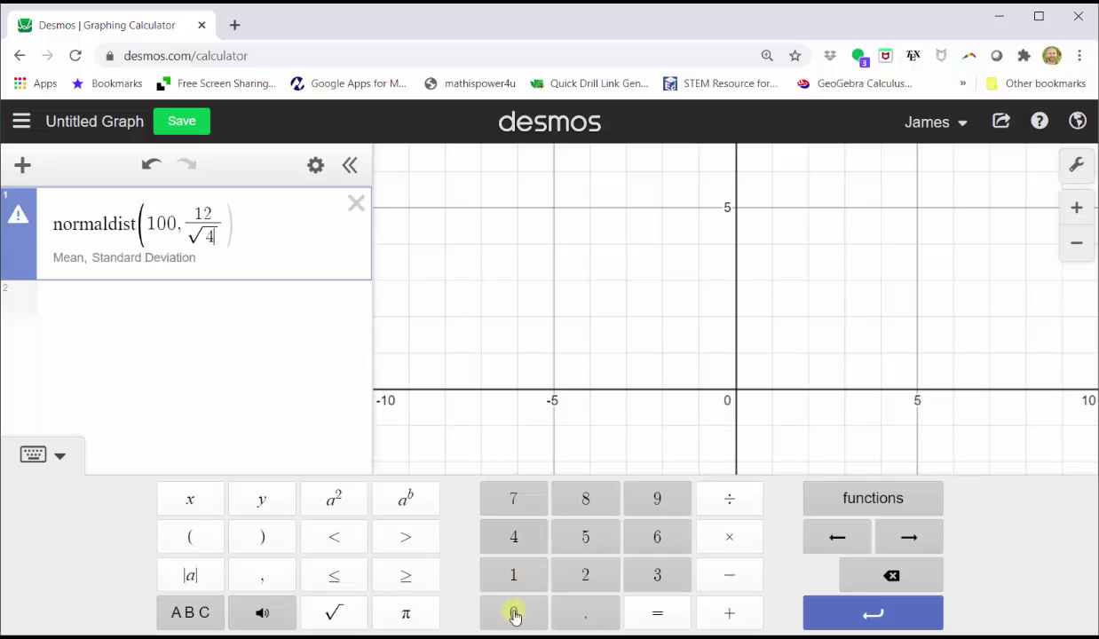
click(514, 614)
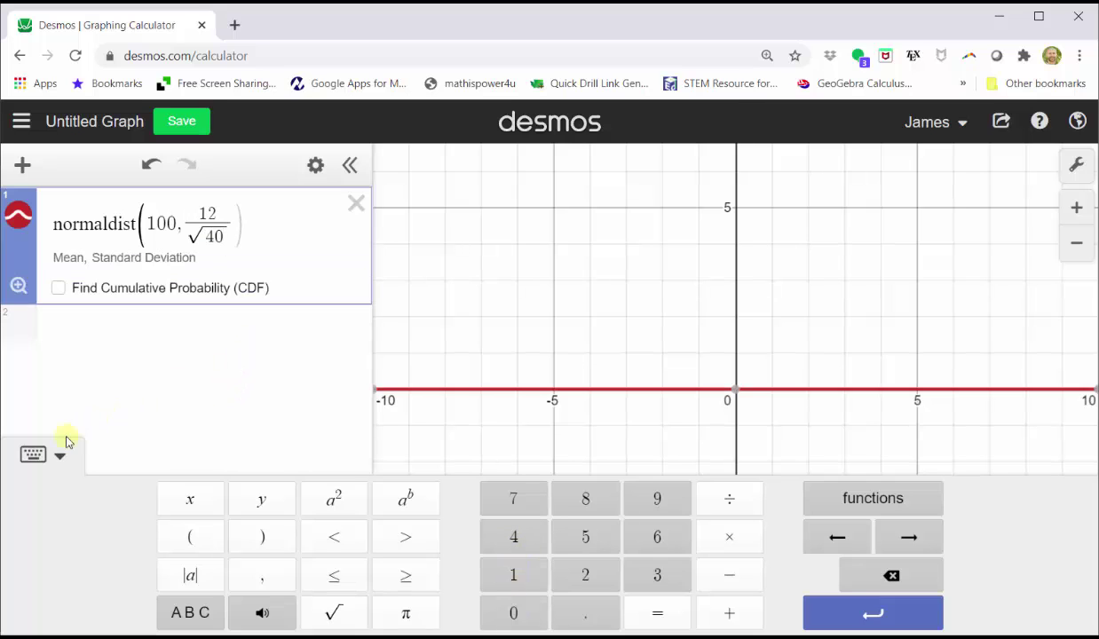
- Fit the view to the bell curve and turn on Find Cumulative Probability (CDF)
click(36, 451)
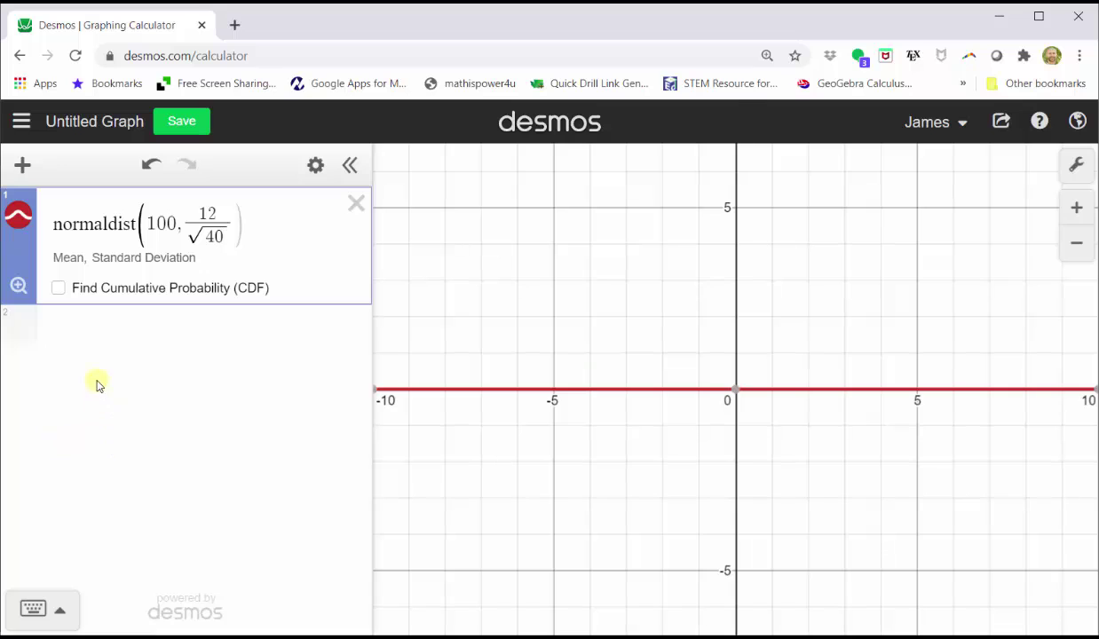
click(19, 284)
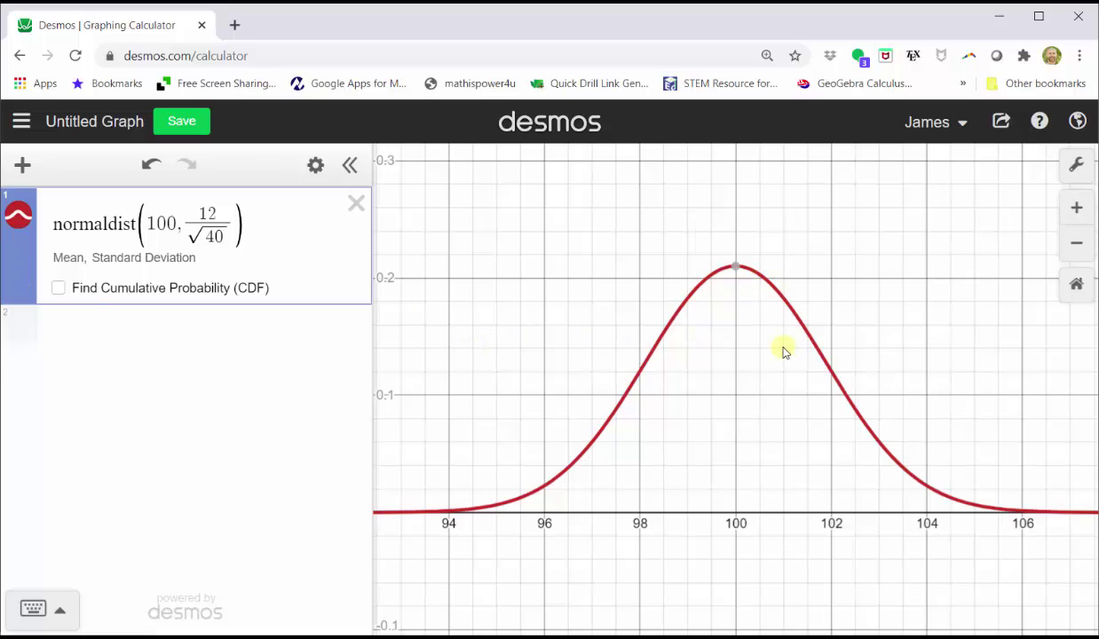
click(60, 292)
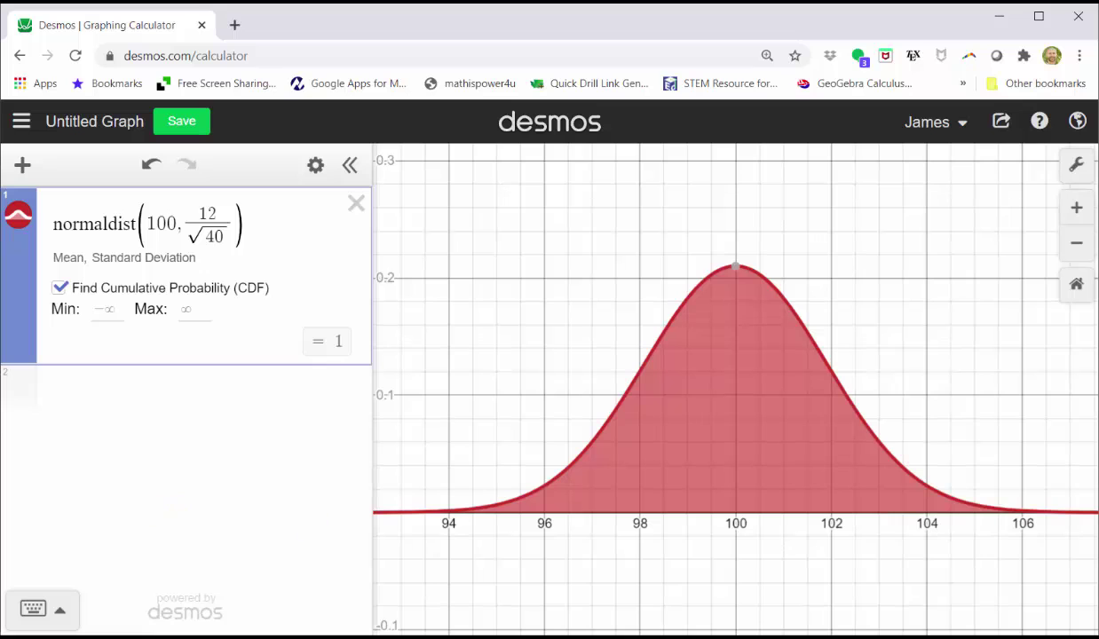
- Set the CDF bounds to Min 97 and Max 103, giving 0.886153701993
key(alt+Tab)
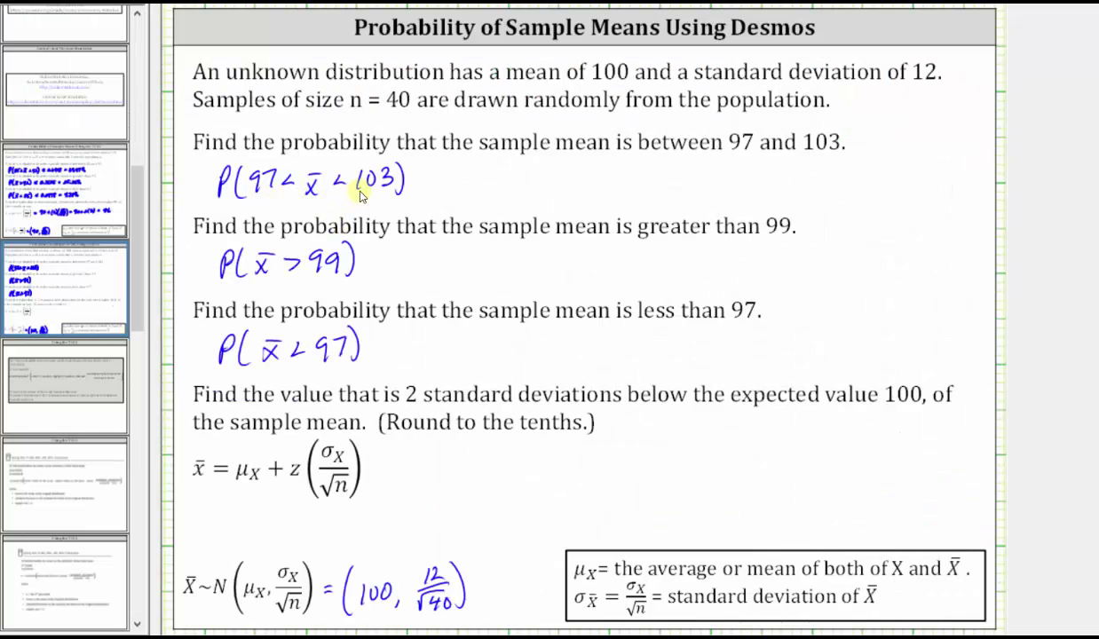
key(alt+Tab)
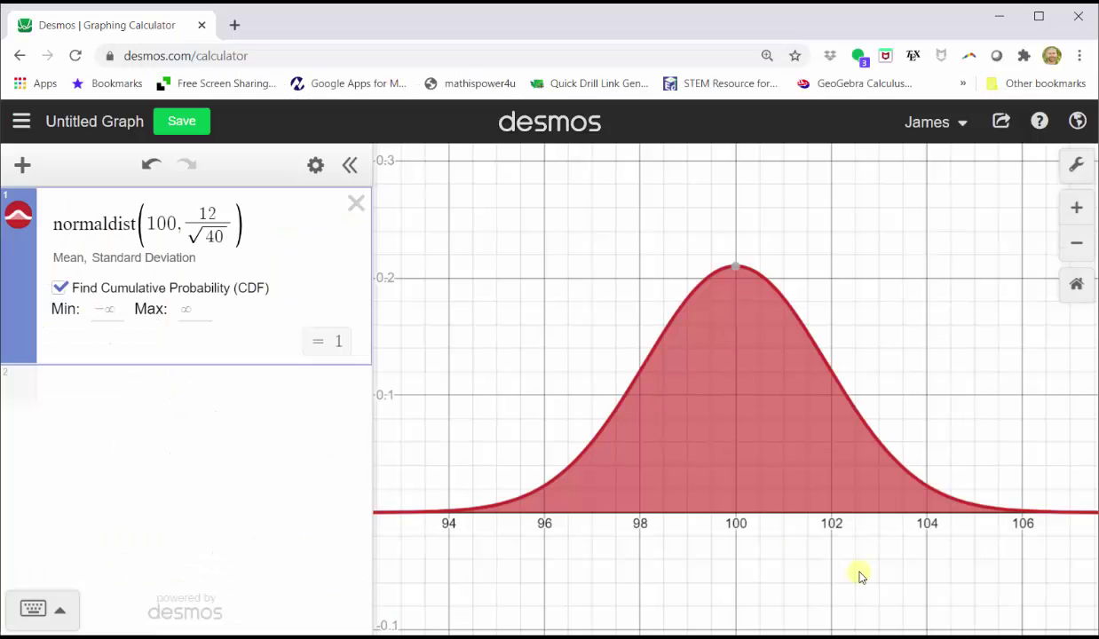
click(121, 306)
click(58, 605)
click(632, 499)
click(515, 499)
click(191, 309)
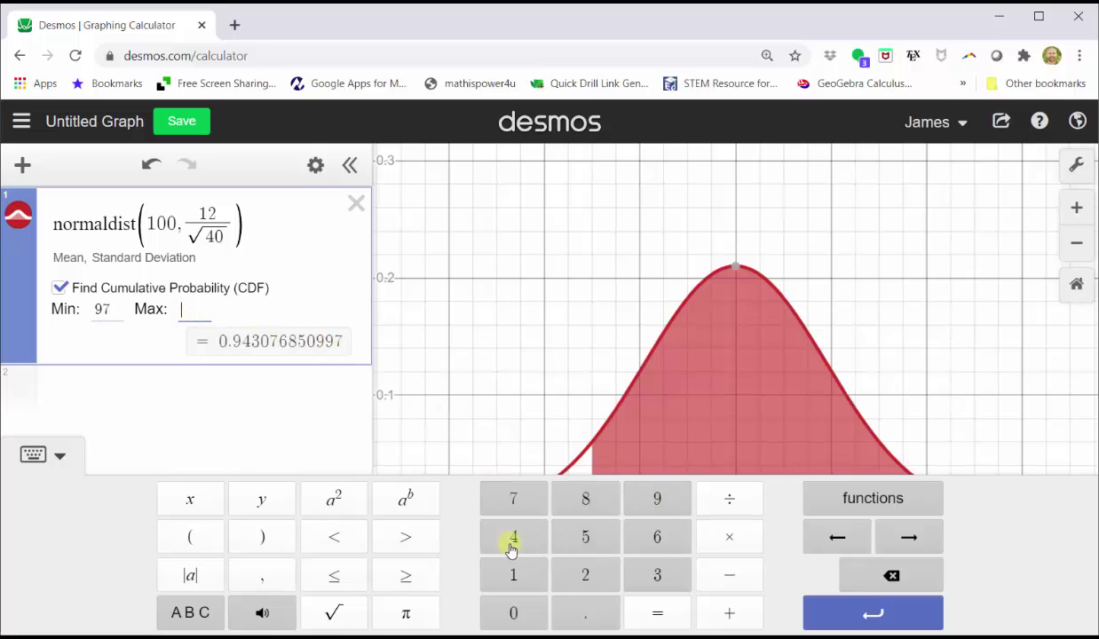
click(504, 577)
click(506, 611)
click(657, 575)
click(858, 613)
click(34, 455)
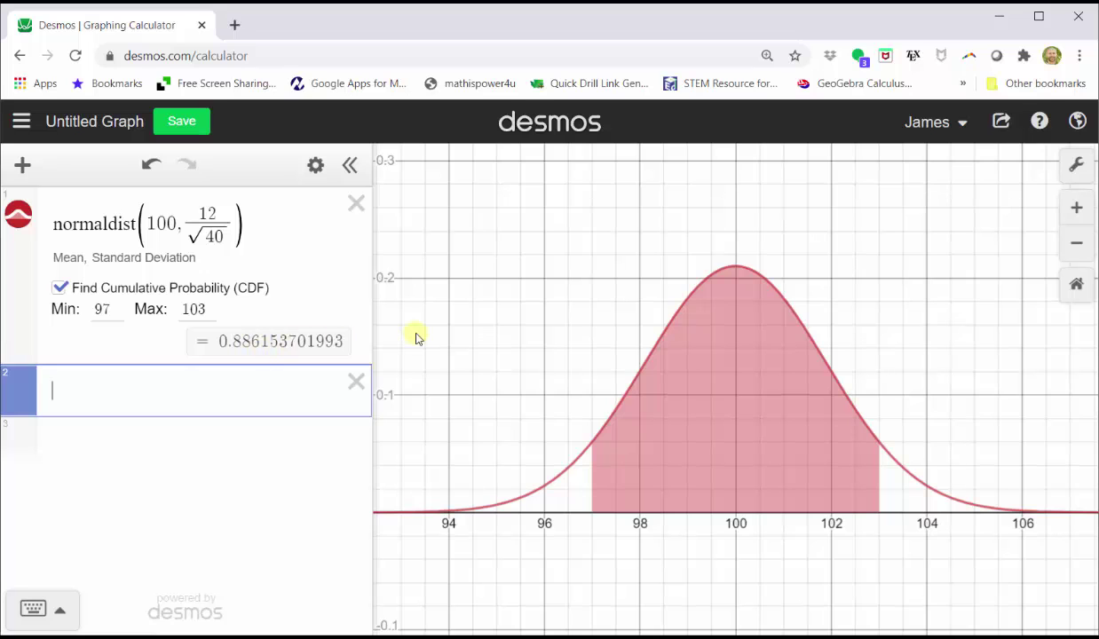
- Write ≈ 0.8862 = 88.62% after P(97<x̄<103) on the slide
click(824, 621)
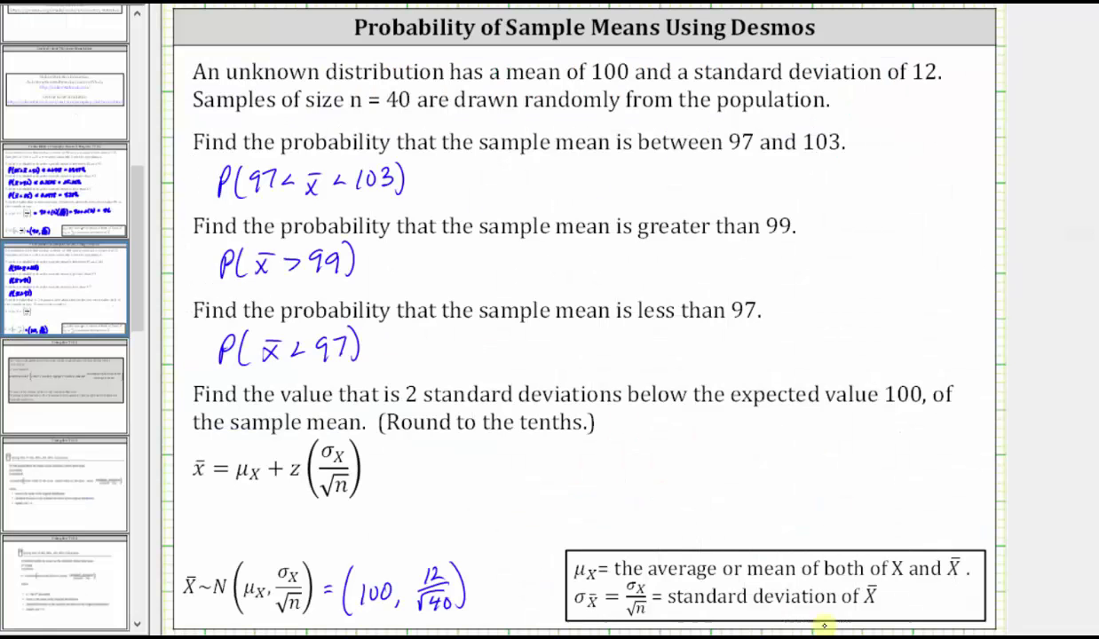
mouse_move(426, 185)
mouse_down()
mouse_move(518, 184)
mouse_move(529, 168)
mouse_move(607, 188)
mouse_move(647, 172)
mouse_move(648, 185)
mouse_move(693, 182)
mouse_up()
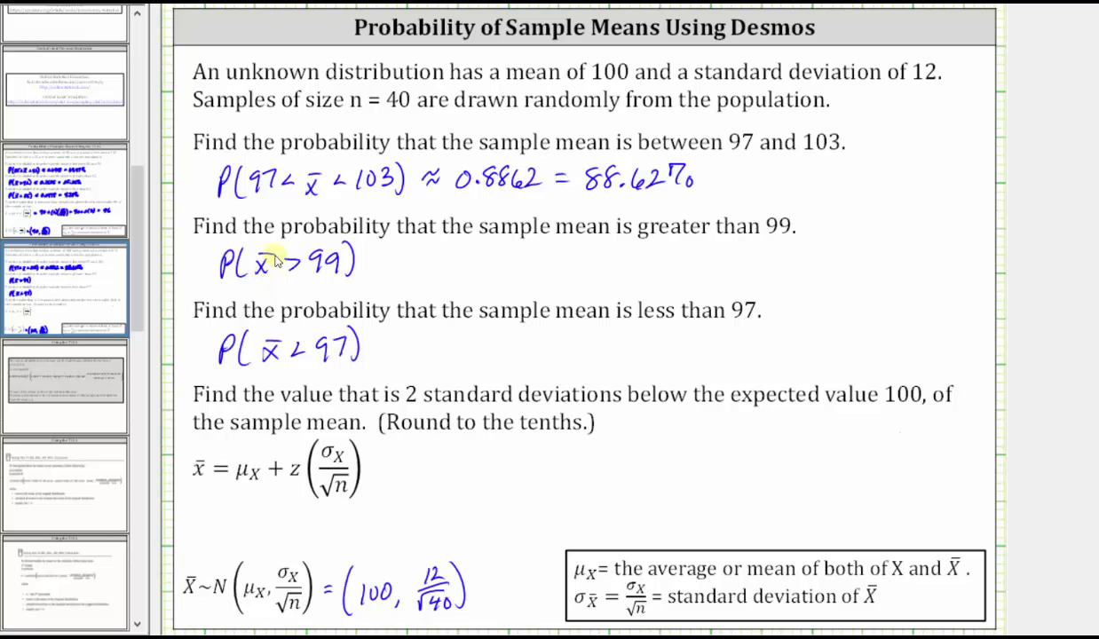
key(alt+Tab)
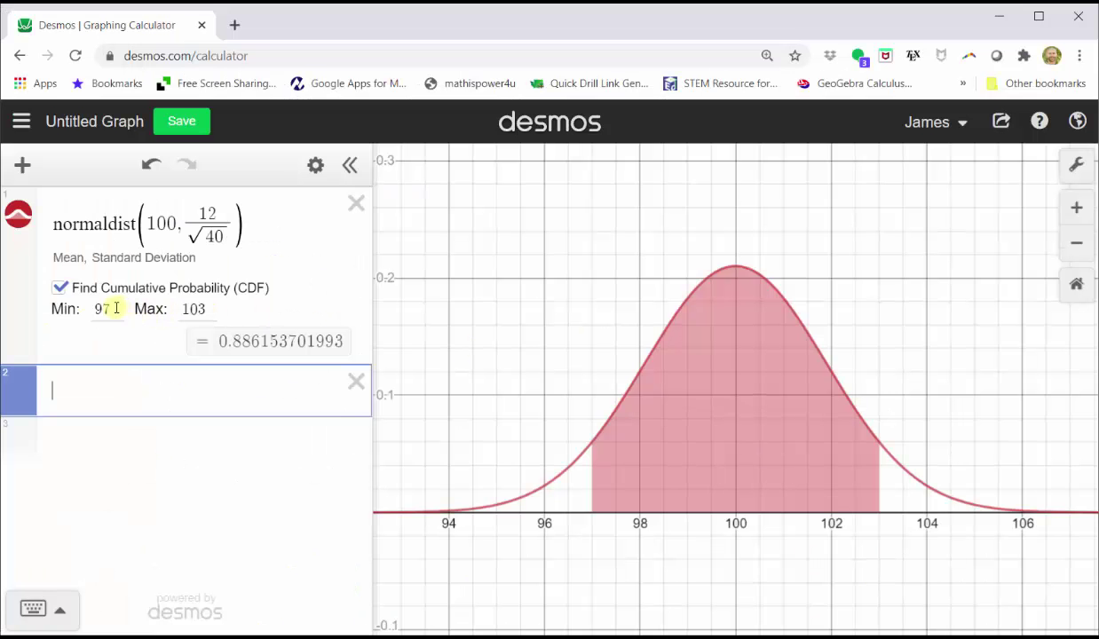
- Change the CDF Min to 99 and clear the Max, giving about 0.700919273658
drag(108, 306, 96, 318)
click(61, 603)
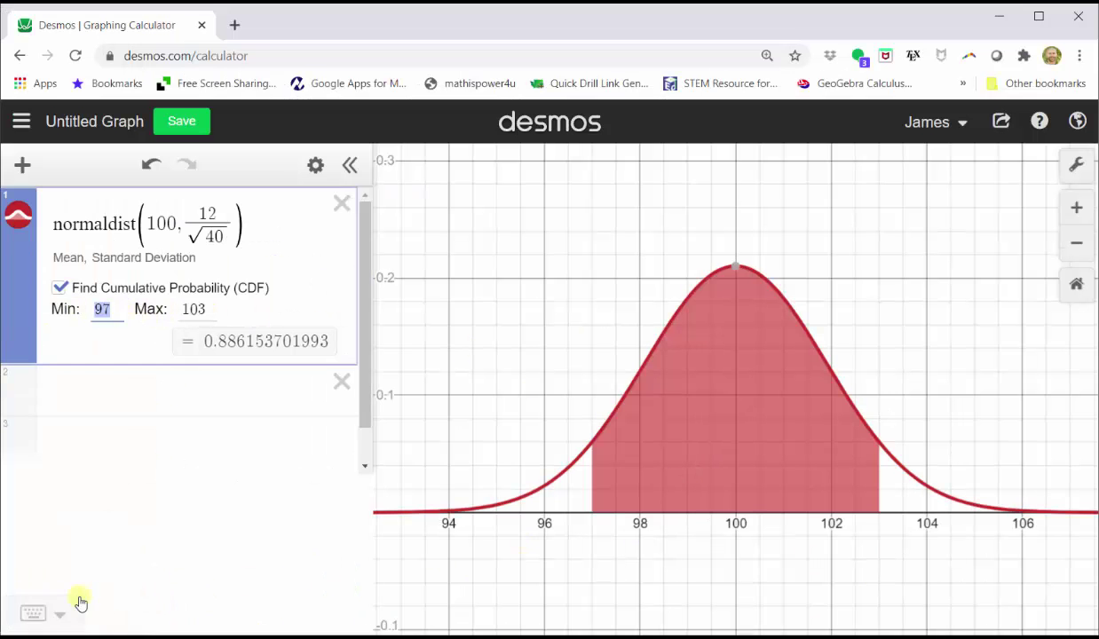
double_click(664, 505)
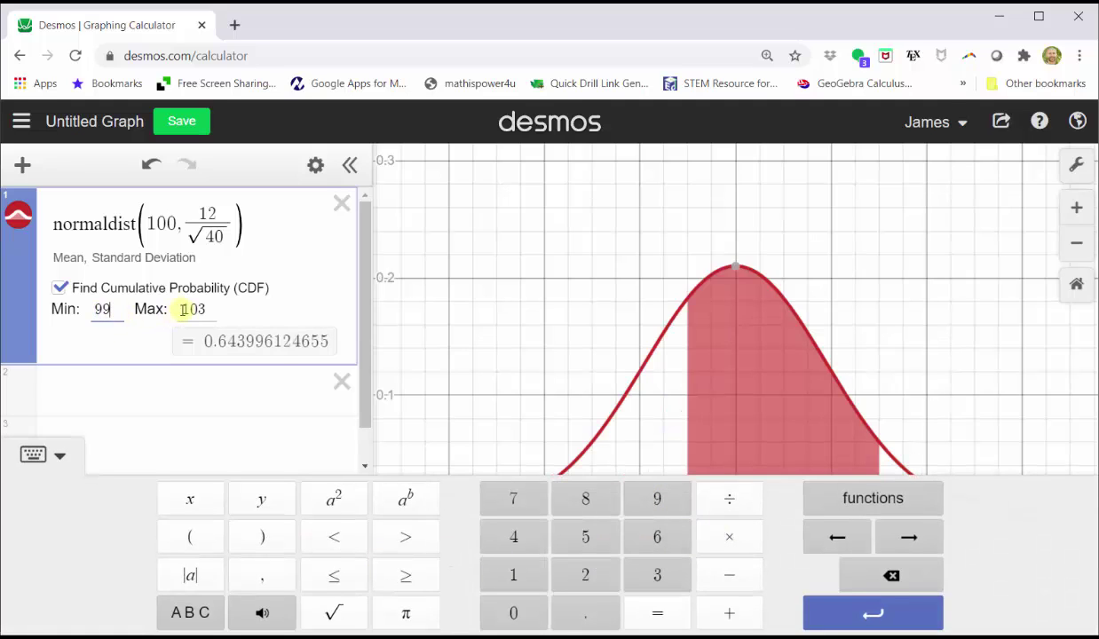
drag(180, 310, 221, 309)
click(879, 572)
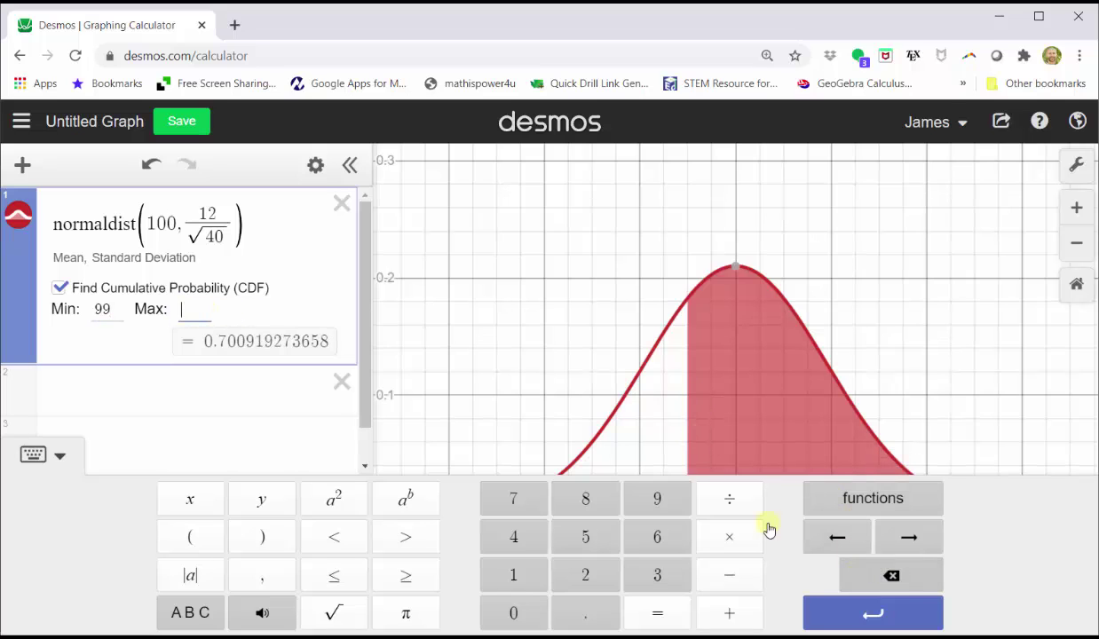
click(96, 346)
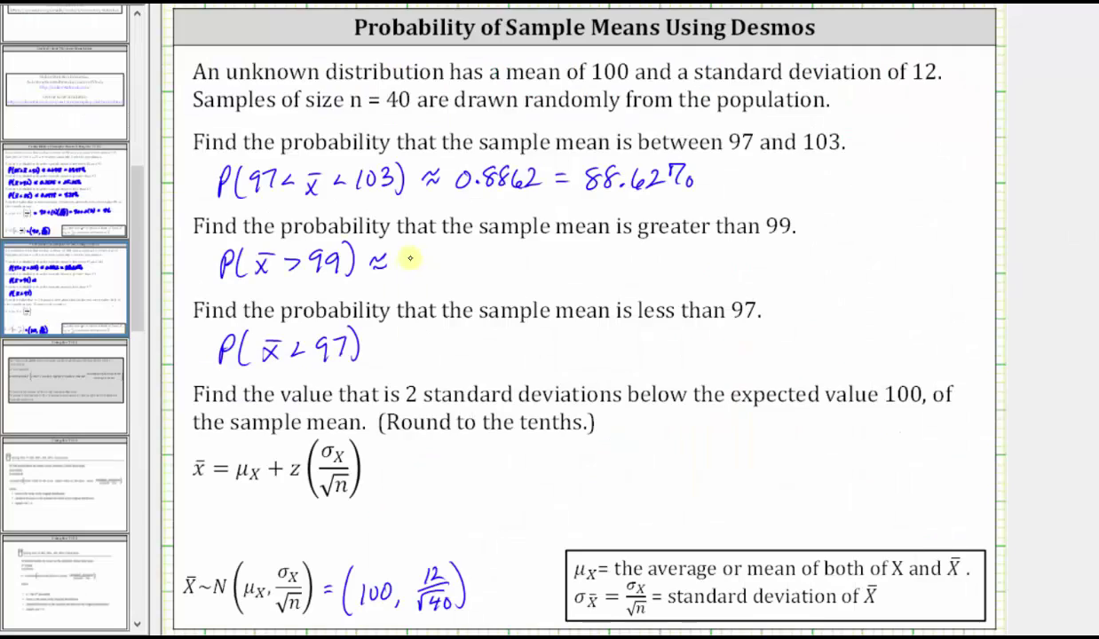
- Write ≈ 0.7009 = 70.09% after P(x̄>99) on the slide
click(428, 272)
mouse_move(413, 251)
mouse_down()
mouse_move(475, 257)
mouse_move(492, 275)
mouse_move(563, 258)
mouse_move(563, 271)
mouse_move(583, 257)
mouse_move(593, 269)
mouse_move(657, 265)
mouse_up()
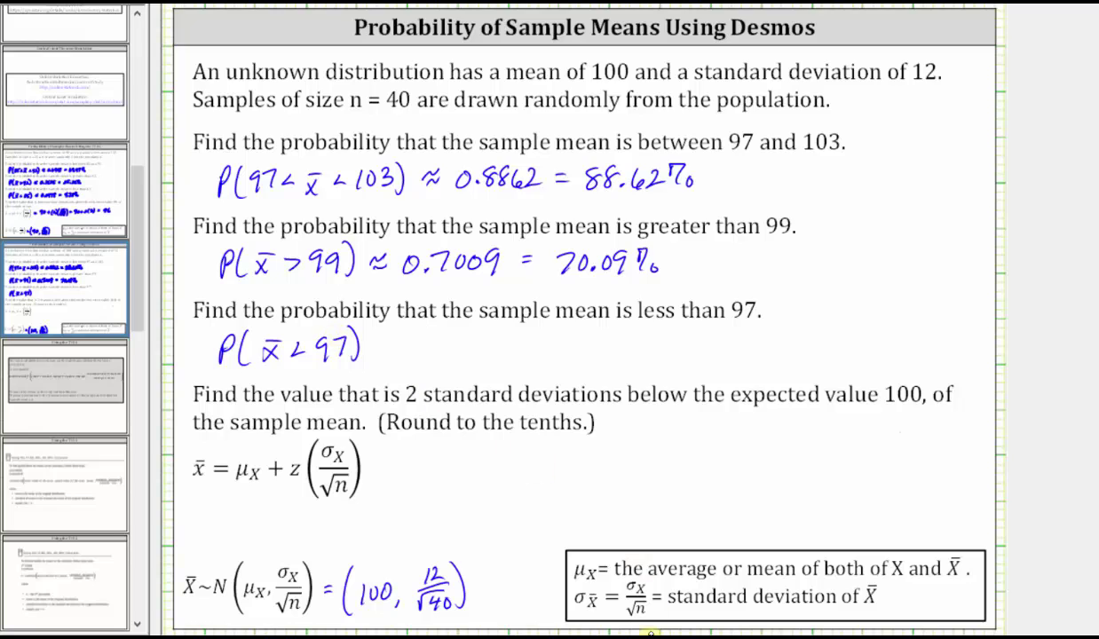
key(alt+Tab)
- Set the CDF Max to 97 and clear the Min, giving about 0.0569231490033
click(187, 310)
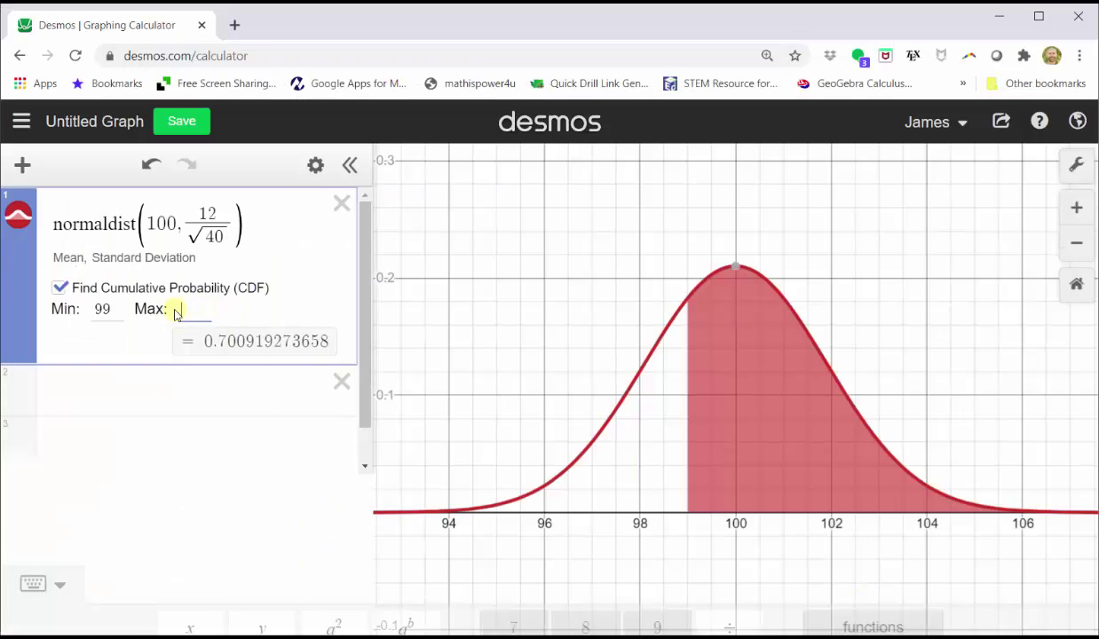
click(661, 498)
click(506, 499)
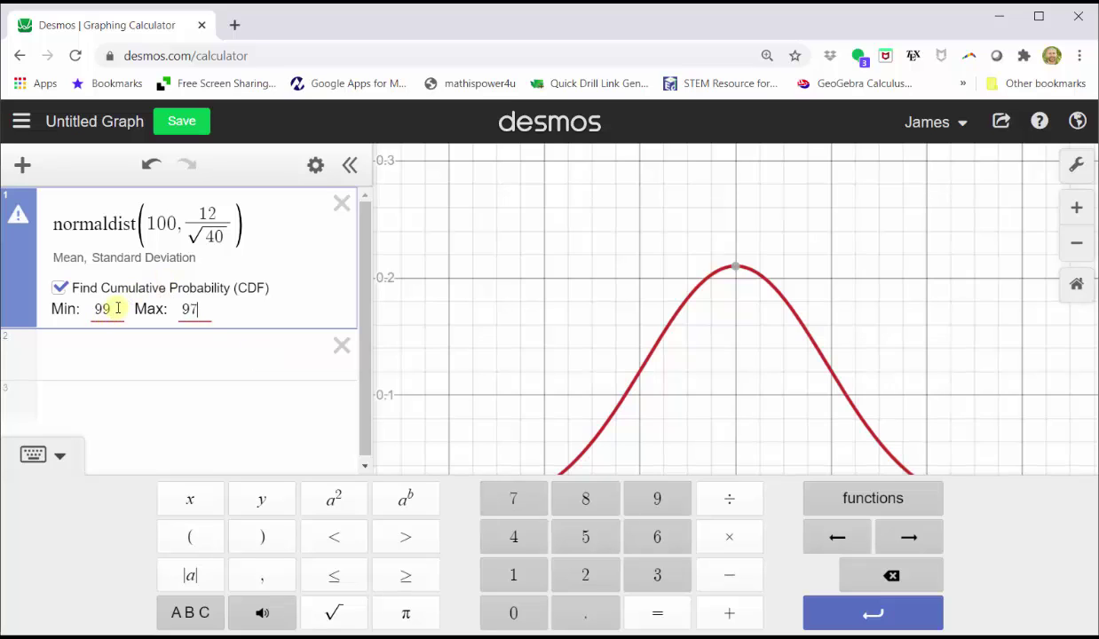
drag(118, 308, 93, 311)
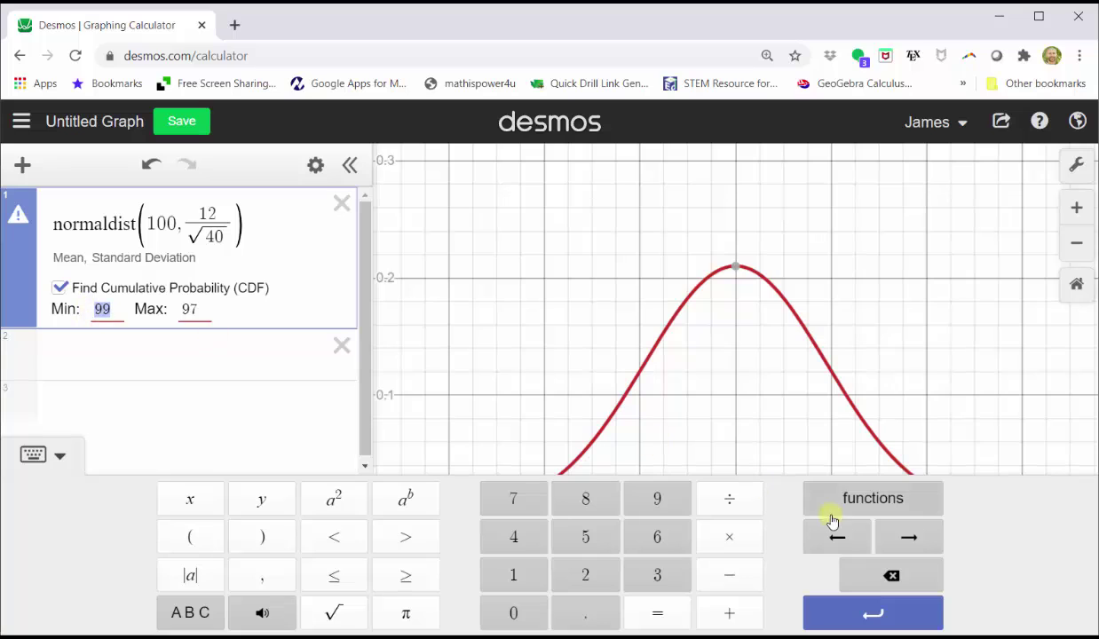
click(871, 577)
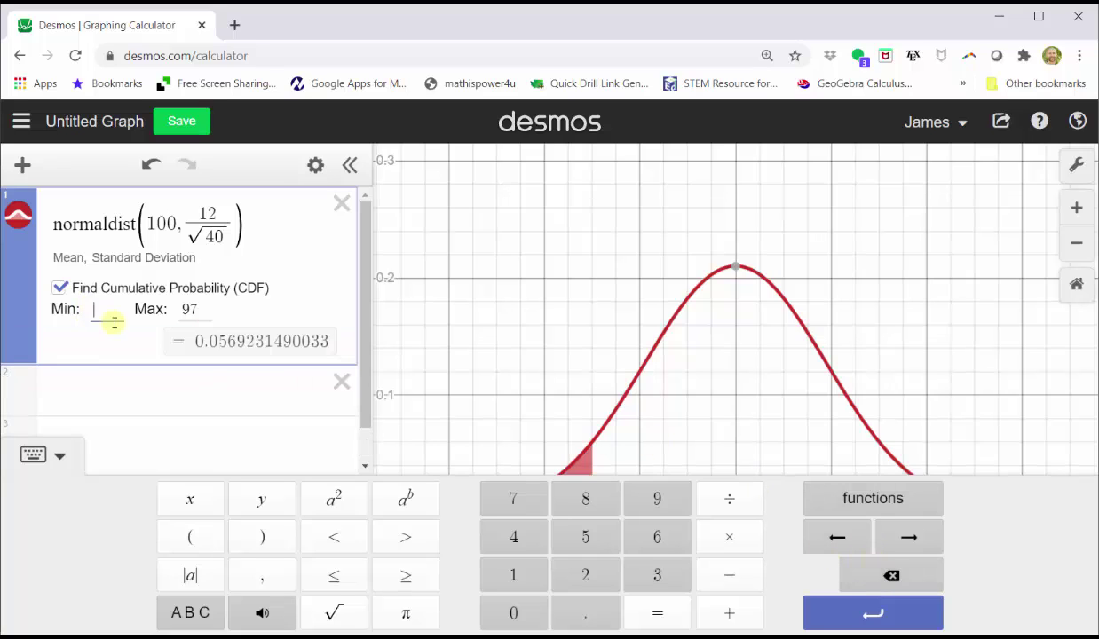
click(101, 375)
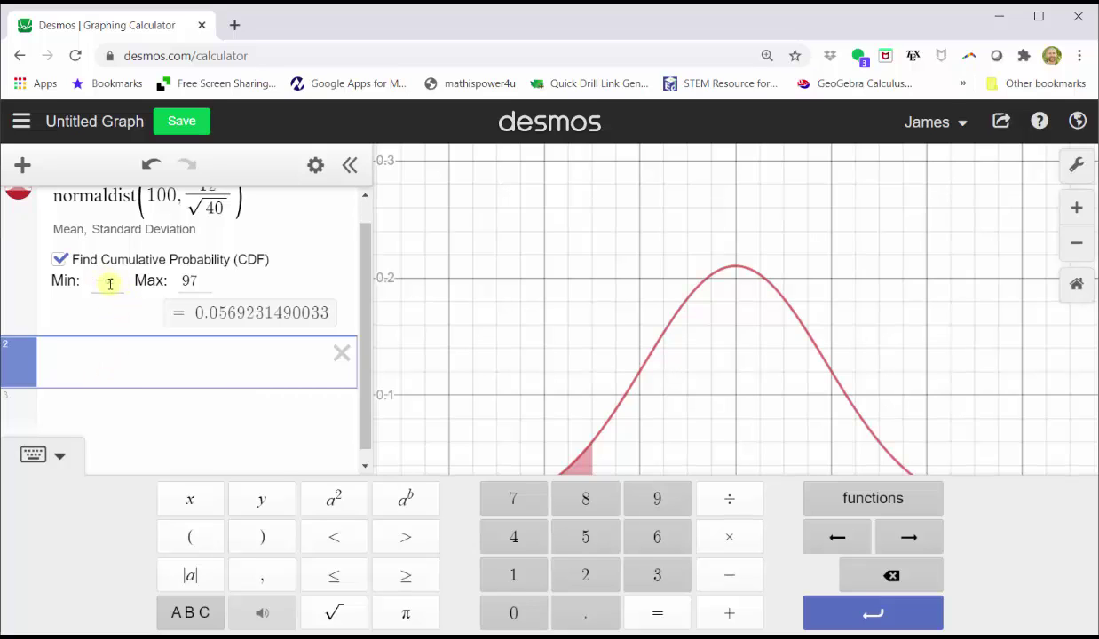
click(35, 454)
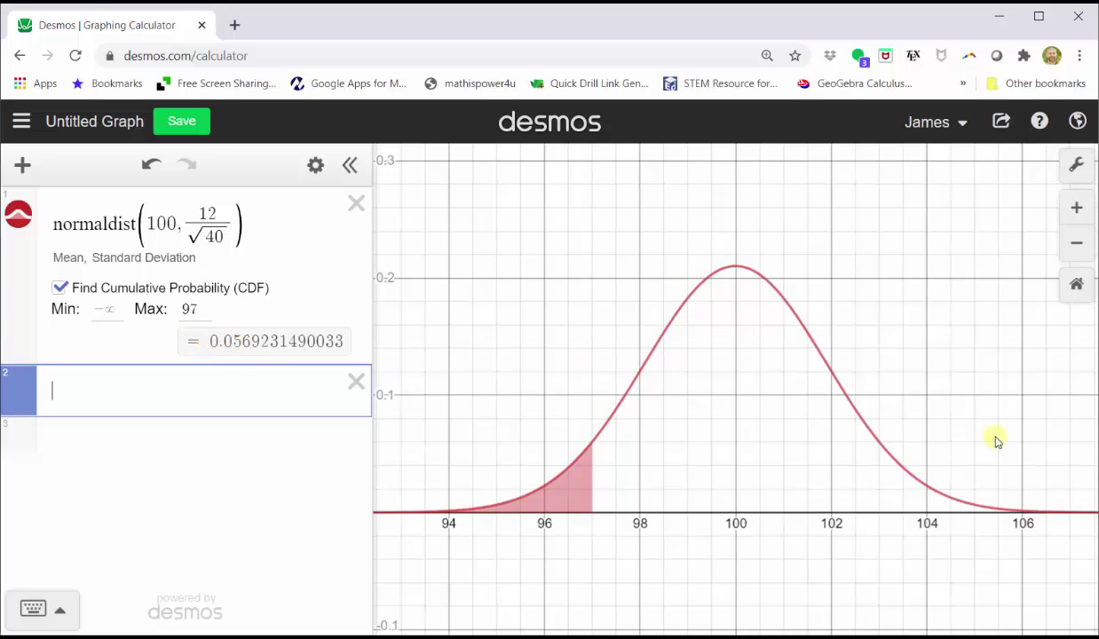
click(831, 610)
- Write ≈ 0.0569 = 5.69% after P(x̄<97) and begin = 100 + for the fourth question
mouse_move(380, 349)
mouse_down()
mouse_move(451, 349)
mouse_move(481, 333)
mouse_move(491, 351)
mouse_move(575, 339)
mouse_move(617, 355)
mouse_move(630, 340)
mouse_move(654, 353)
mouse_up()
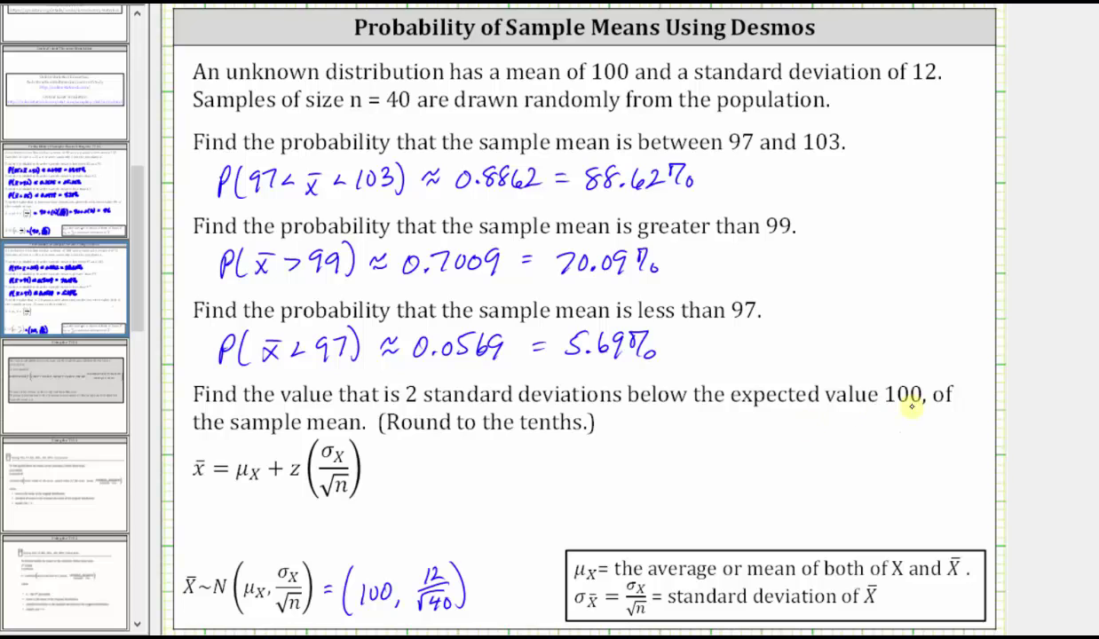
drag(382, 465, 395, 464)
mouse_move(382, 474)
mouse_down()
mouse_move(441, 458)
mouse_move(493, 467)
mouse_up()
drag(485, 458, 484, 477)
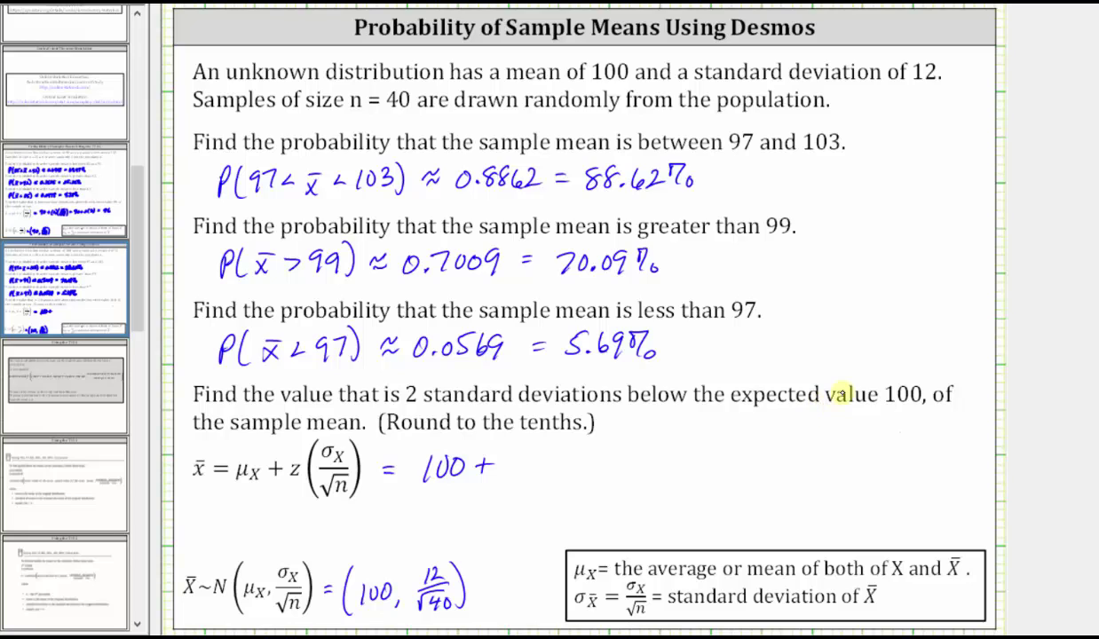
- Finish writing (−2)(12/√40) ≈ and type 100+(-2)(12/ into the TI-84 emulator
mouse_move(511, 450)
mouse_down()
mouse_move(527, 466)
mouse_move(557, 442)
mouse_move(561, 453)
mouse_up()
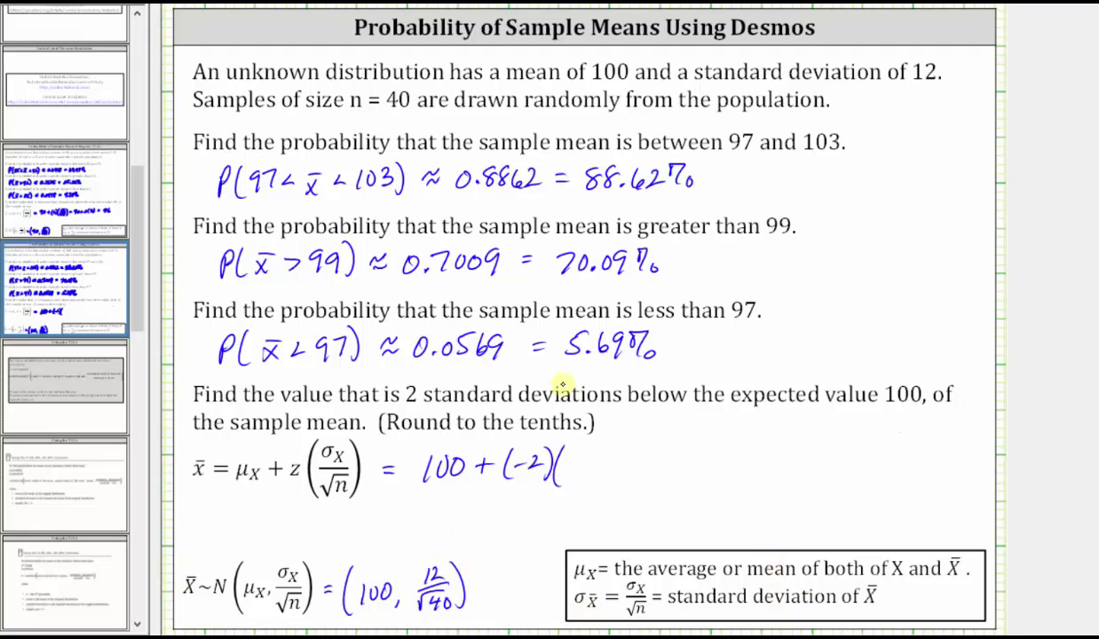
mouse_move(591, 450)
mouse_down()
mouse_move(579, 463)
mouse_move(624, 480)
mouse_move(662, 454)
mouse_move(663, 464)
mouse_up()
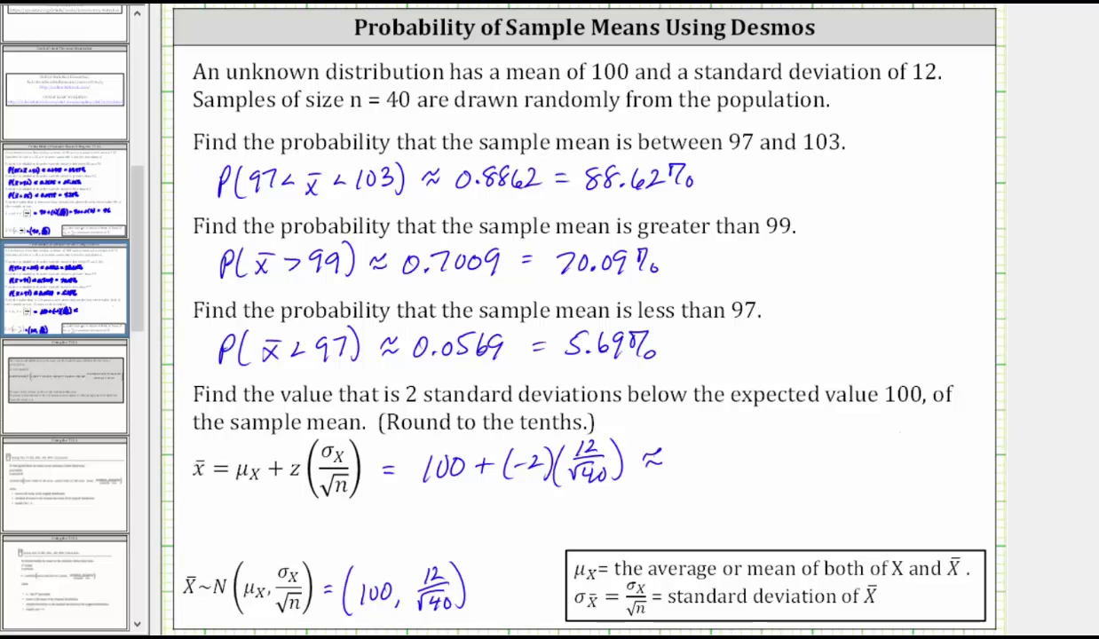
key(alt+Tab)
text(100)
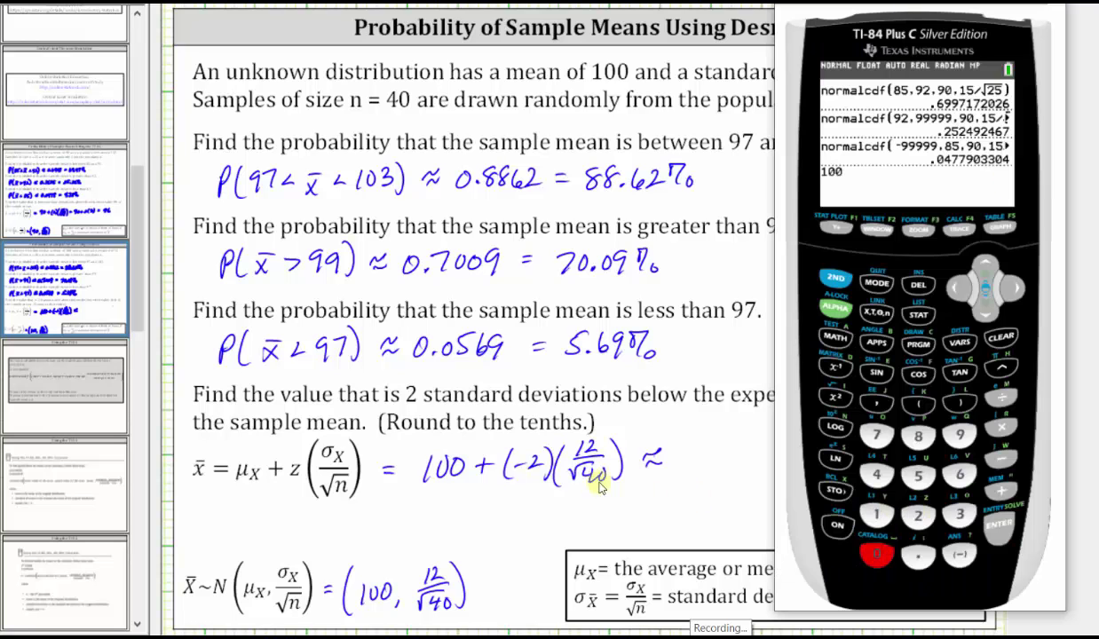
text(+(-2)
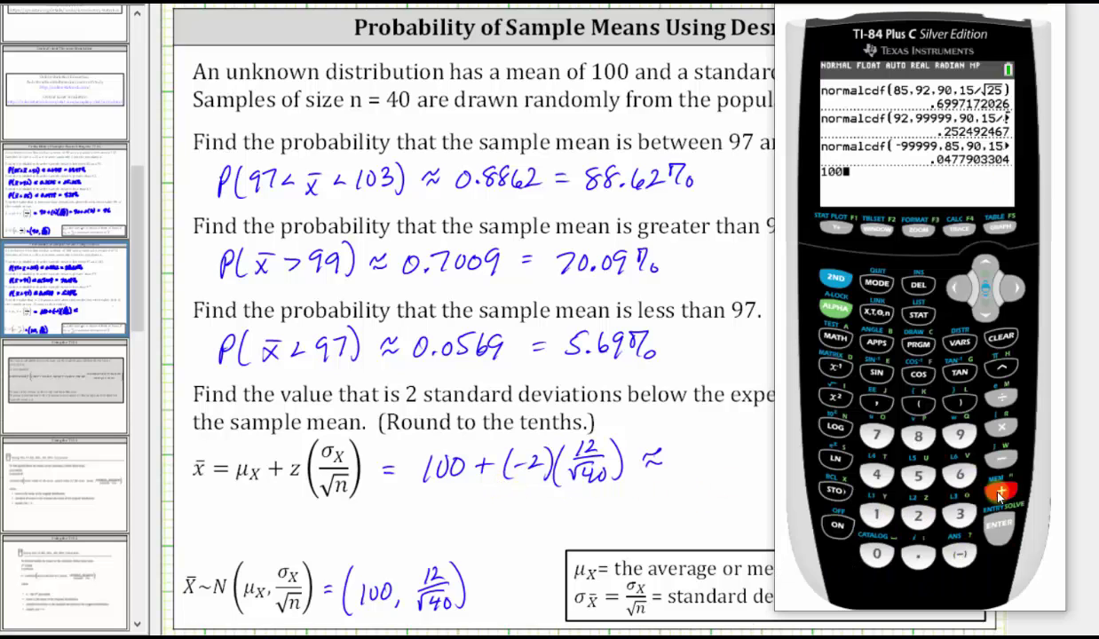
text()(12/)
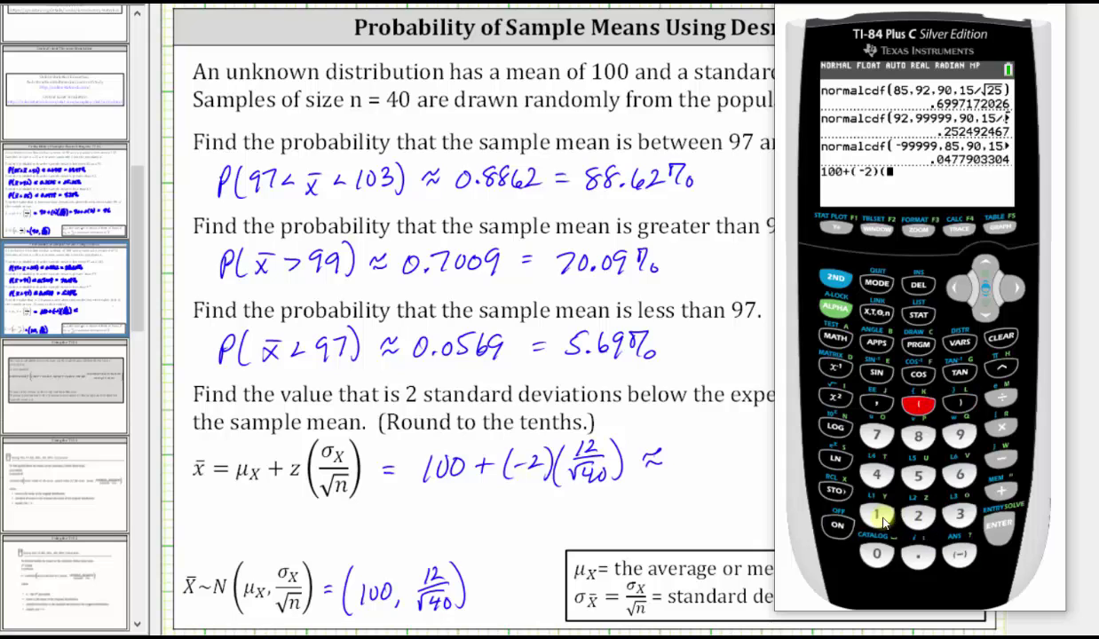
- Complete √40) on the TI-84 and evaluate 100+(-2)(12/√40) as 96.20526681
key(shift)
click(839, 397)
click(875, 475)
click(874, 552)
click(1020, 289)
click(960, 404)
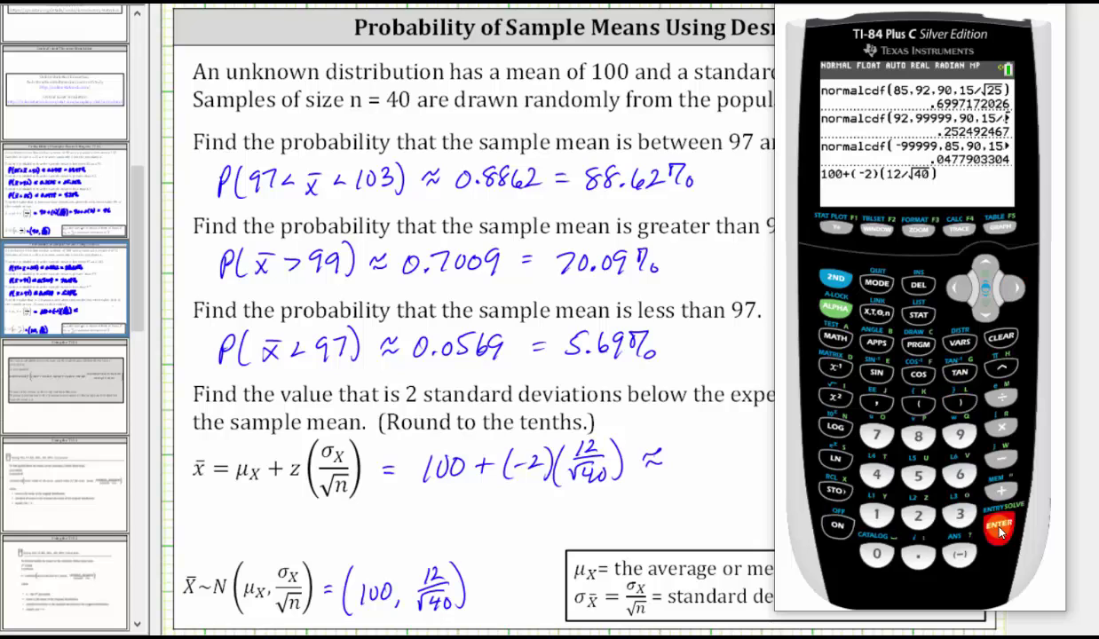
click(998, 525)
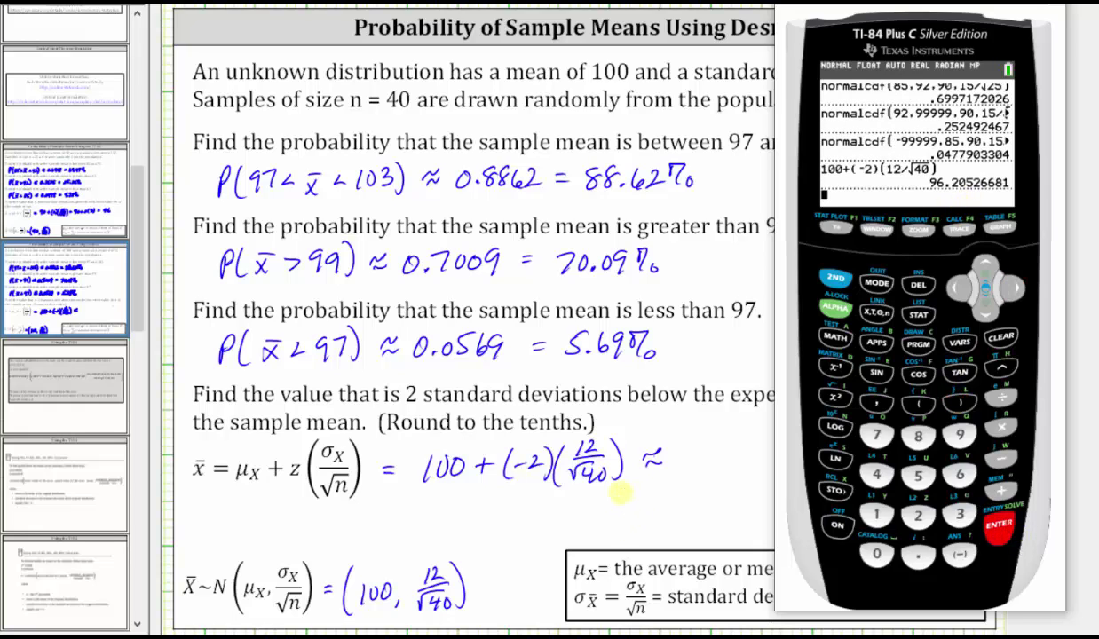
- Write 96.2 after the ≈ on the slide
drag(711, 445, 703, 469)
drag(751, 432, 735, 449)
click(744, 462)
drag(757, 451, 781, 464)
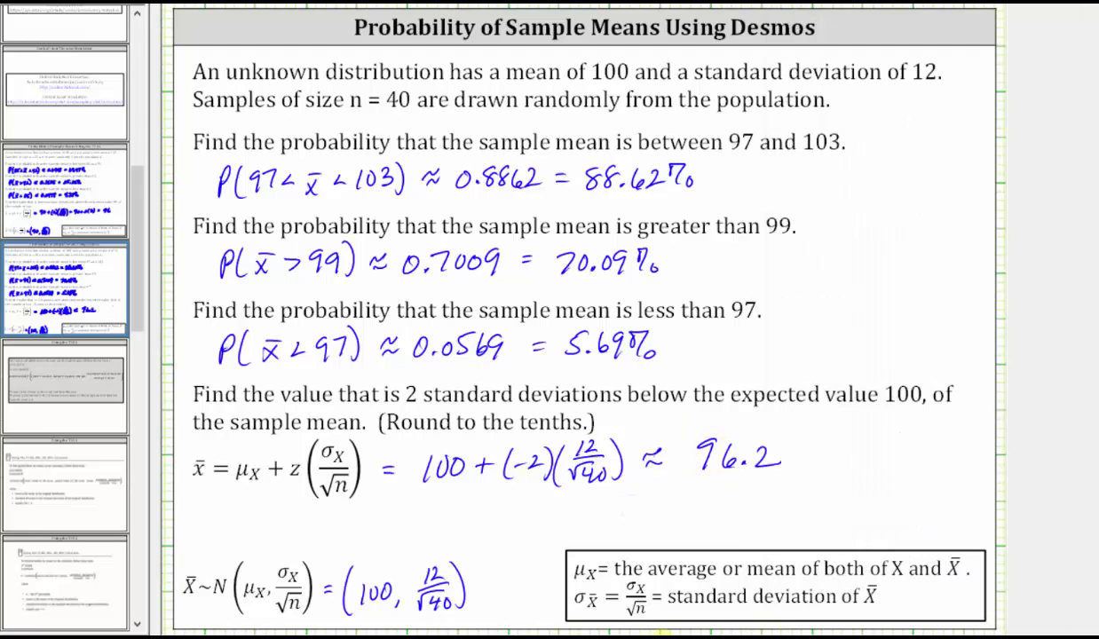